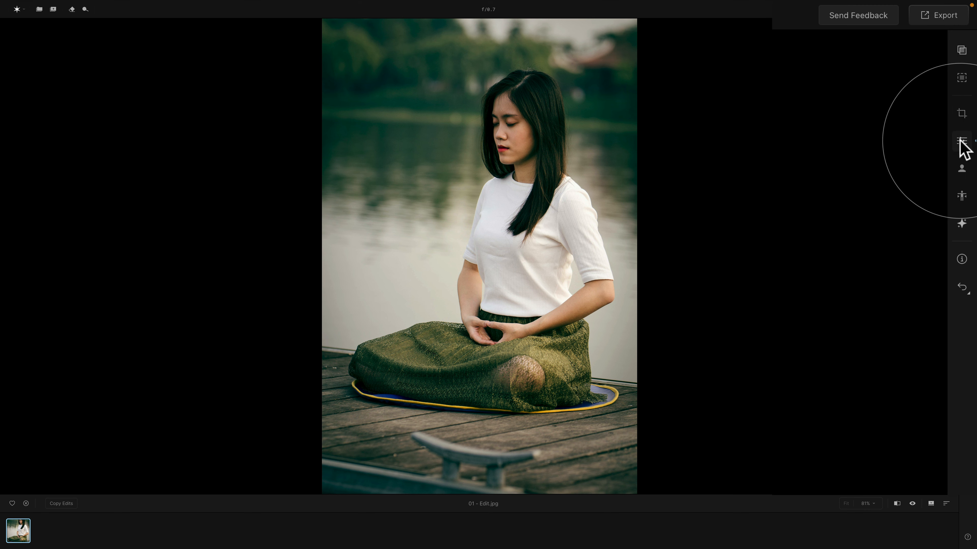
- Open the Essentials adjustments, expand Develop, and check the available white balance presets, keeping As Shot
left_click(961, 142)
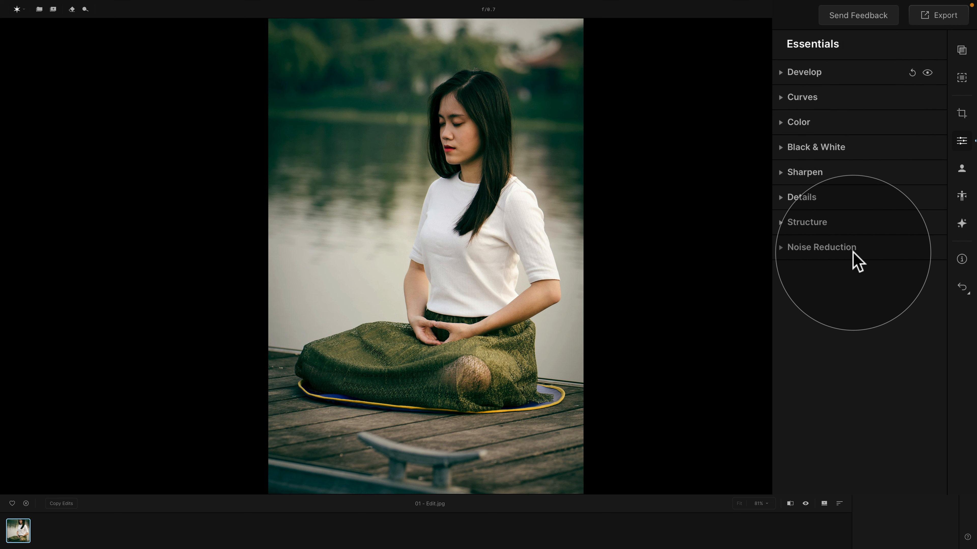
left_click(808, 72)
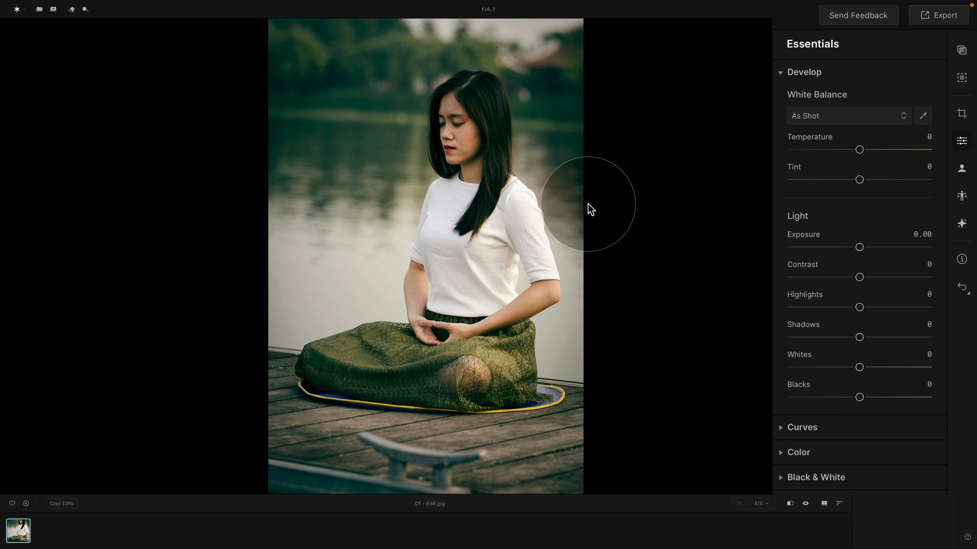
left_click(856, 116)
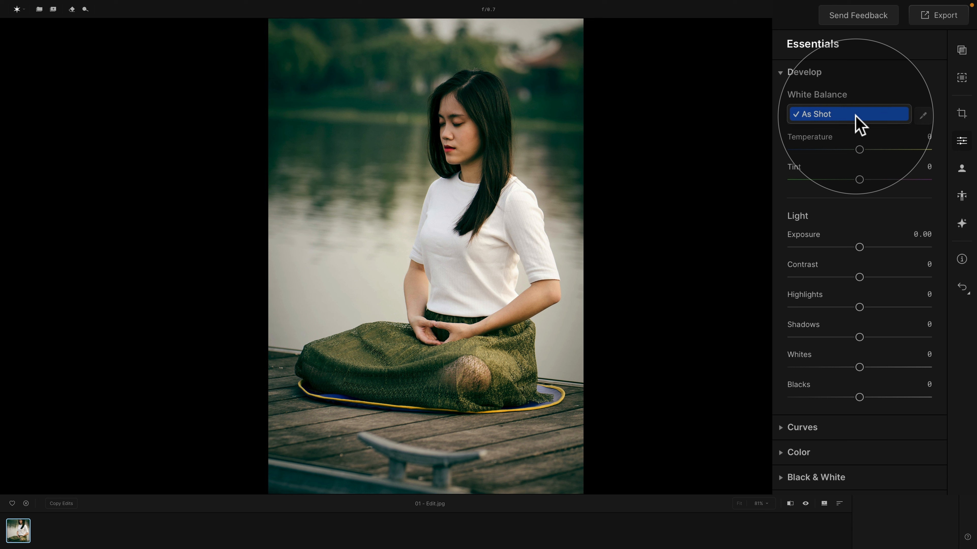
left_click(855, 115)
left_click(877, 92)
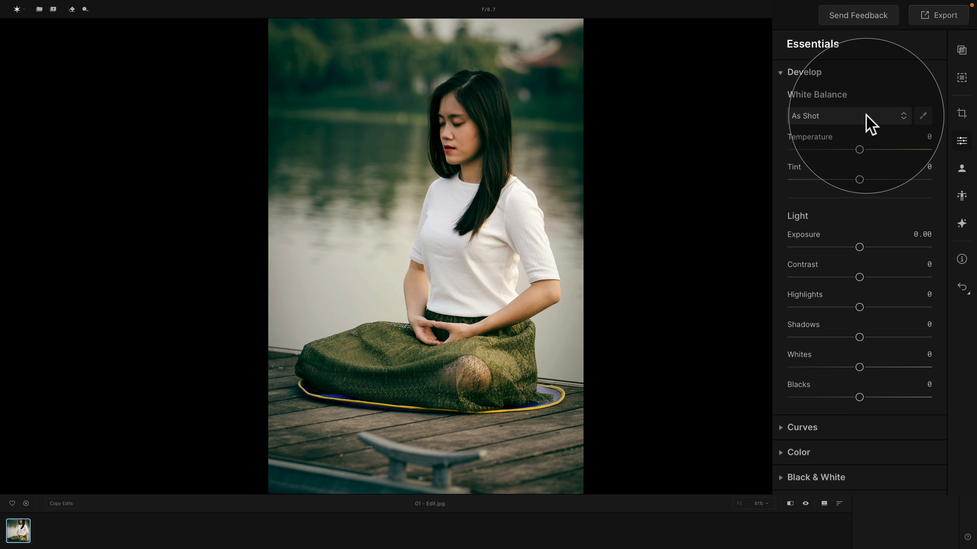
- Sample the upper chest of the white shirt as the neutral target for the white balance
left_click(924, 116)
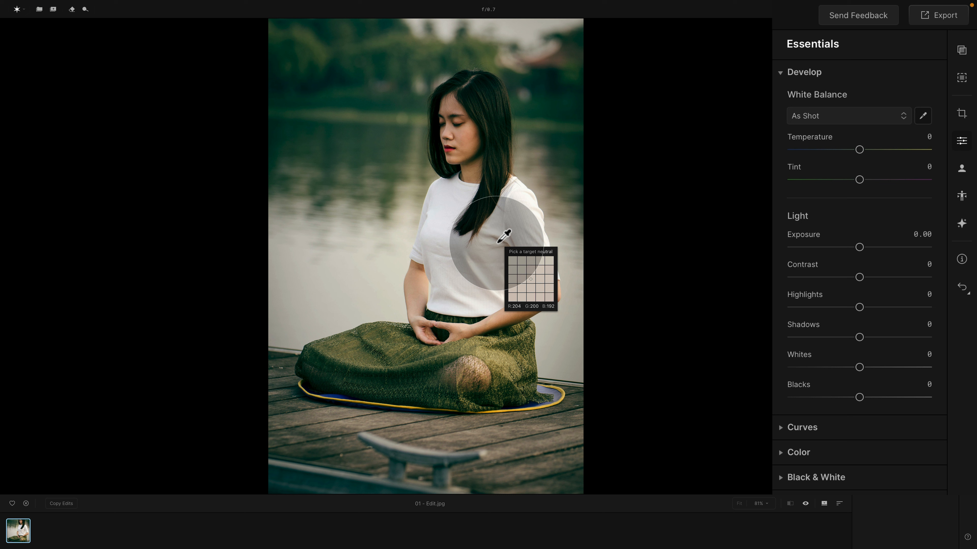
left_click(445, 205)
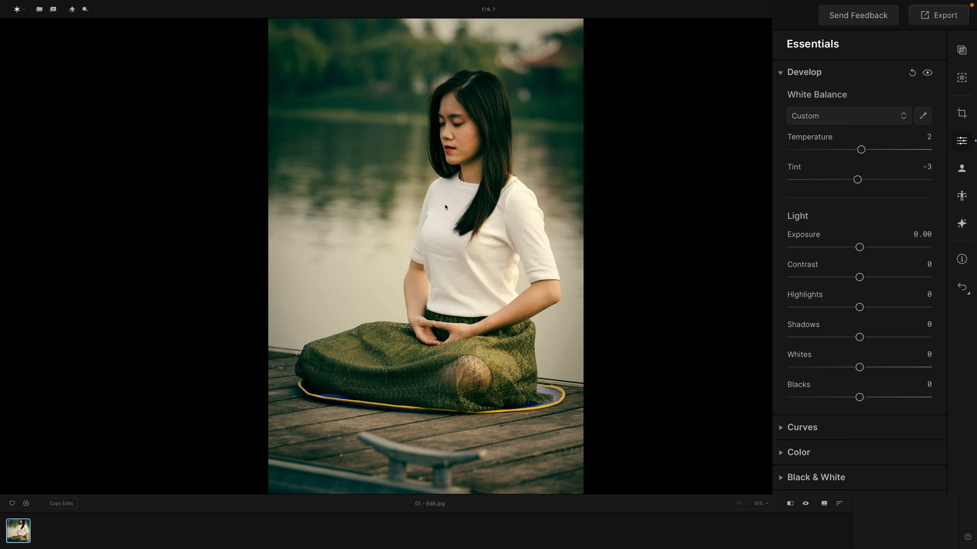
left_click(446, 206)
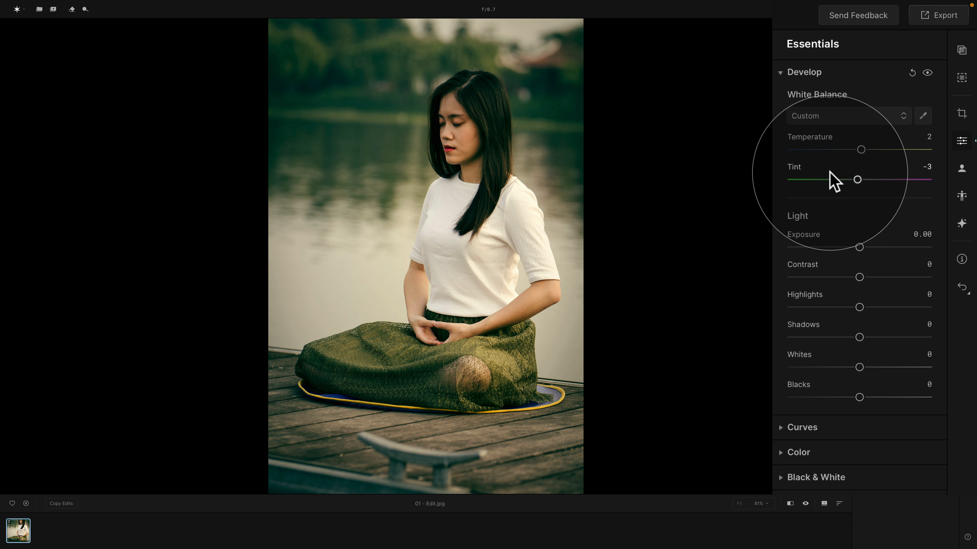
- Resample the white balance from the lower part of the white shirt, and reset the temperature to 0
left_click(924, 116)
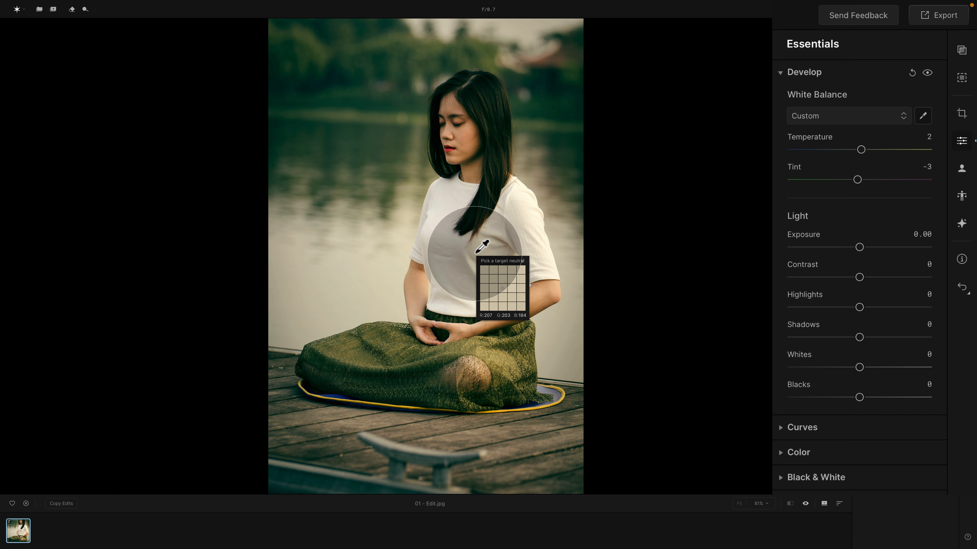
left_click(435, 275)
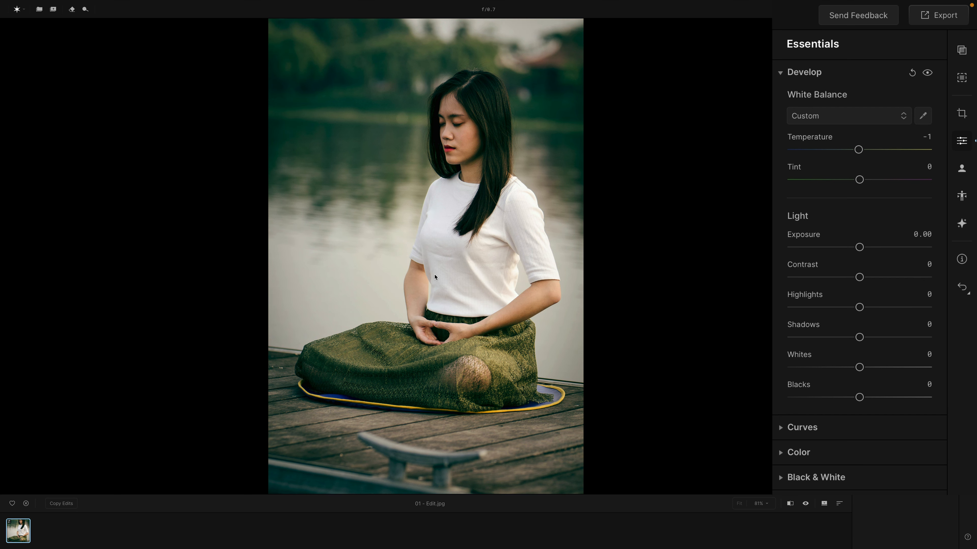
left_click(441, 274)
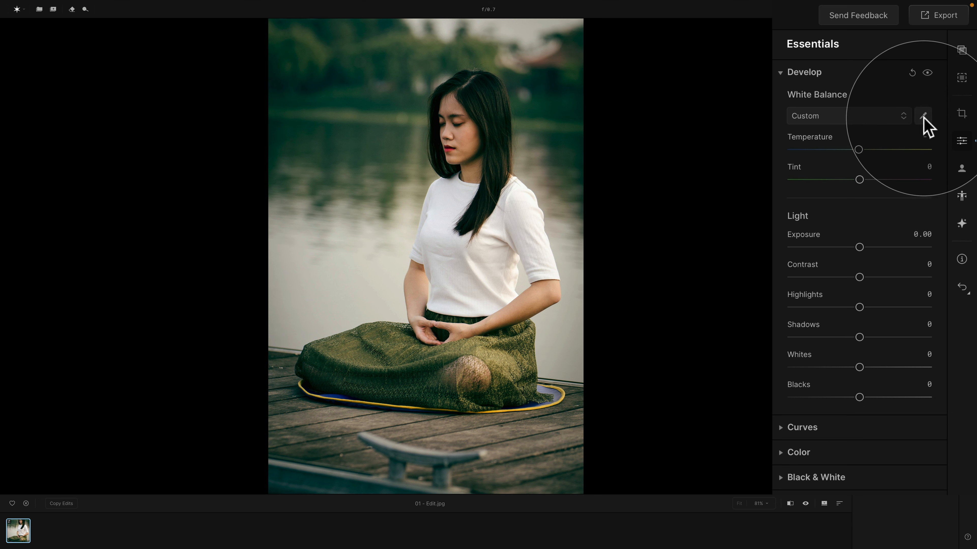
double_click(816, 139)
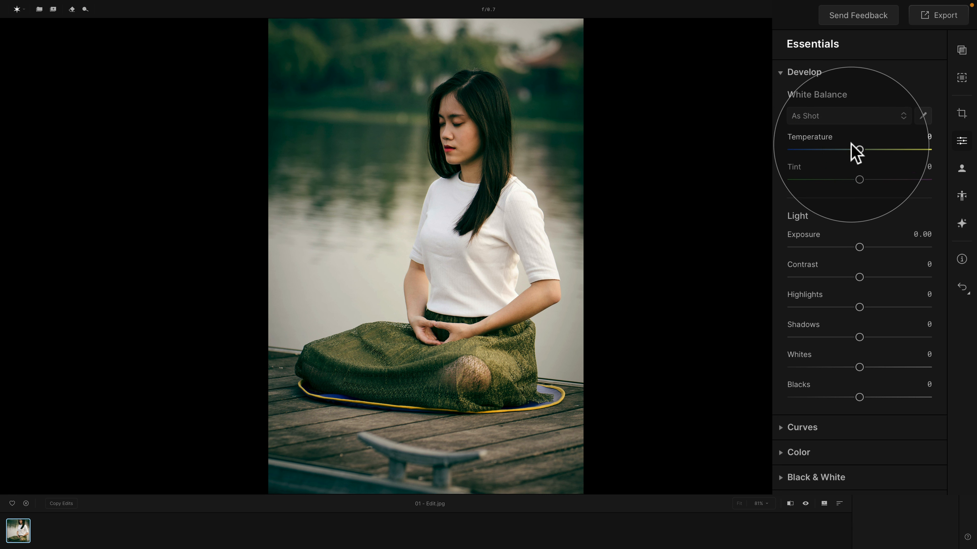
- Try the white balance temperature at -100 and at 100, and reset it to 0
left_click(860, 149)
left_click_drag(860, 149, 791, 149)
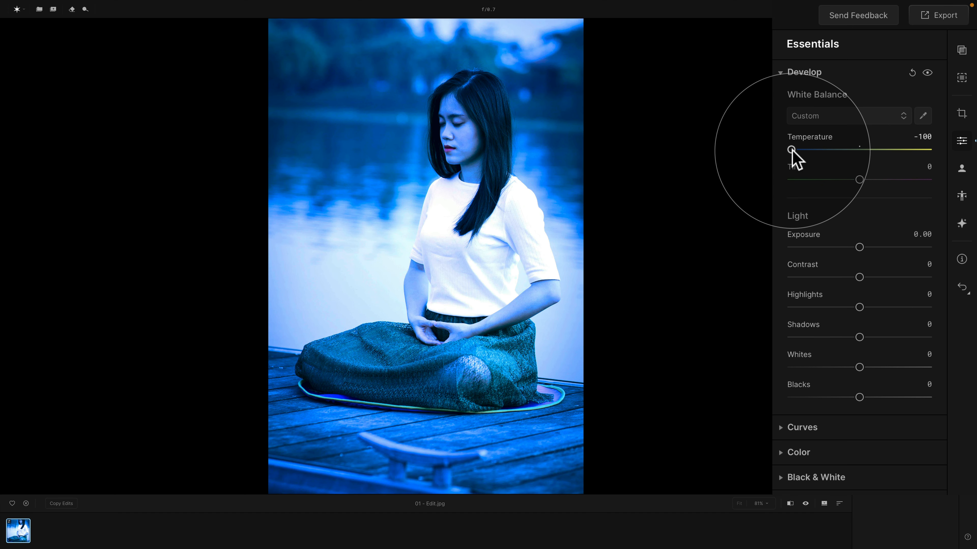
left_click_drag(791, 149, 944, 181)
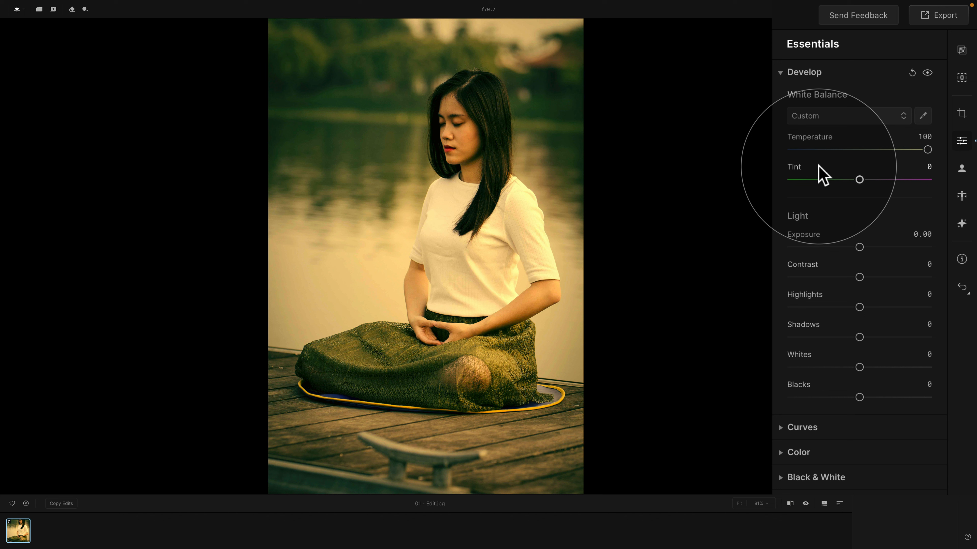
double_click(817, 138)
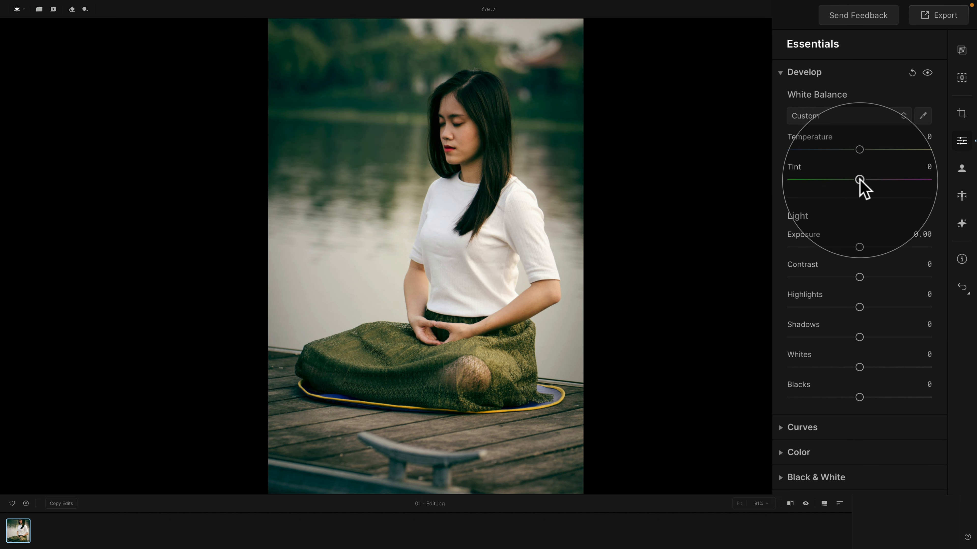
- Try the tint at 68 and -33, reset it, and settle on a tint of 11
left_click_drag(859, 179, 906, 180)
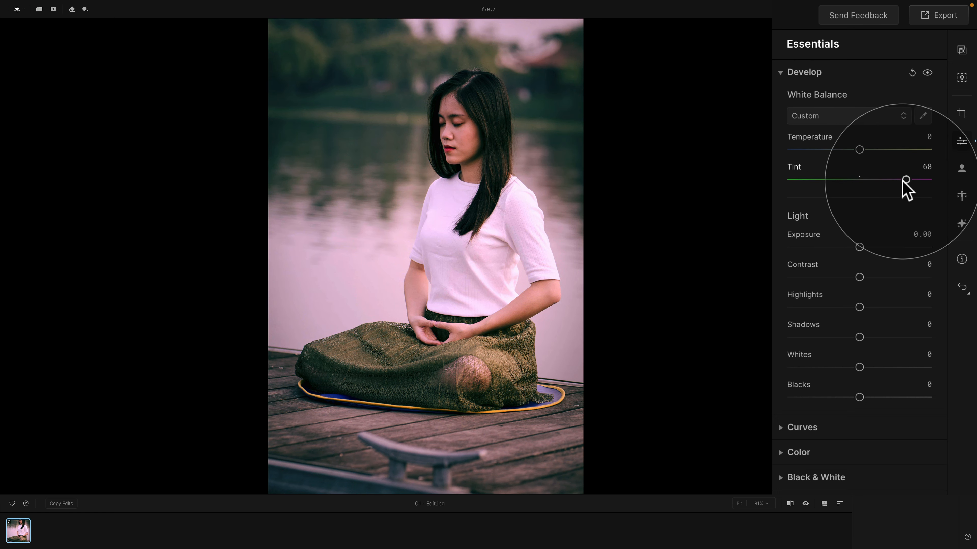
left_click_drag(904, 183, 834, 175)
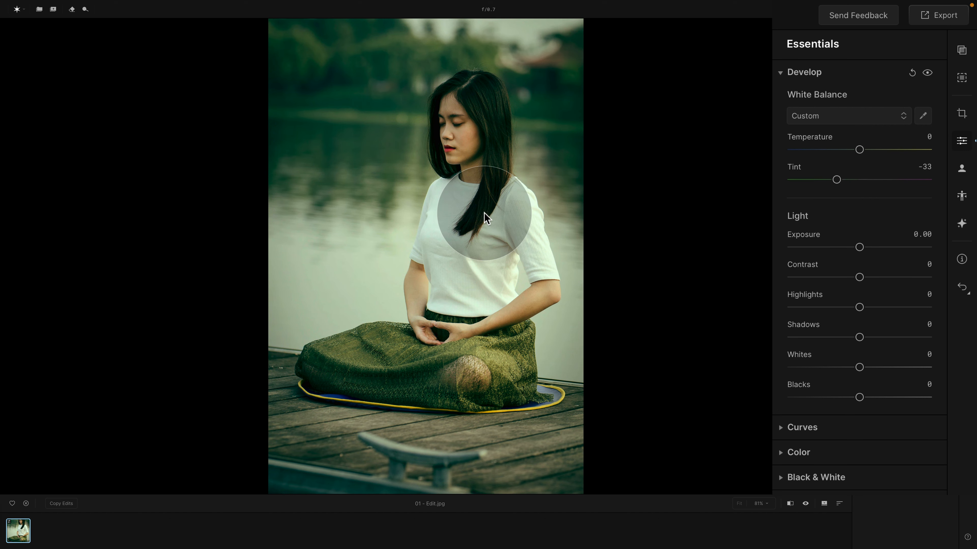
double_click(799, 166)
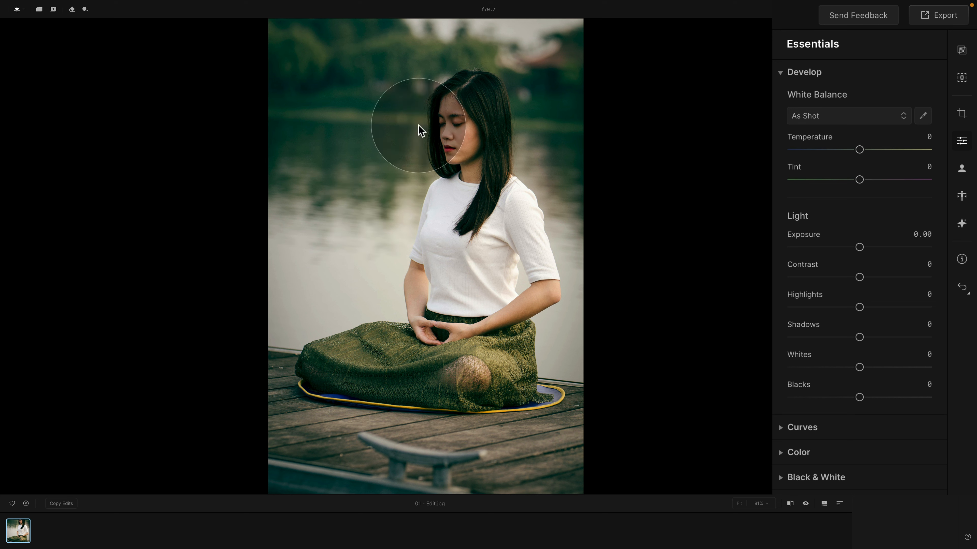
left_click_drag(860, 179, 867, 182)
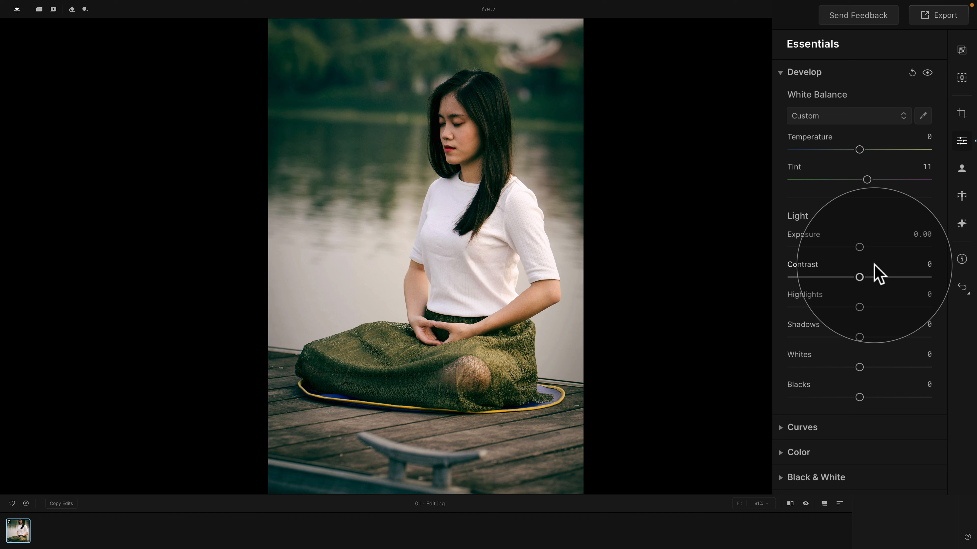
- Show the histogram above the Develop adjustments, and collapse and expand it once
right_click(452, 211)
left_click(510, 307)
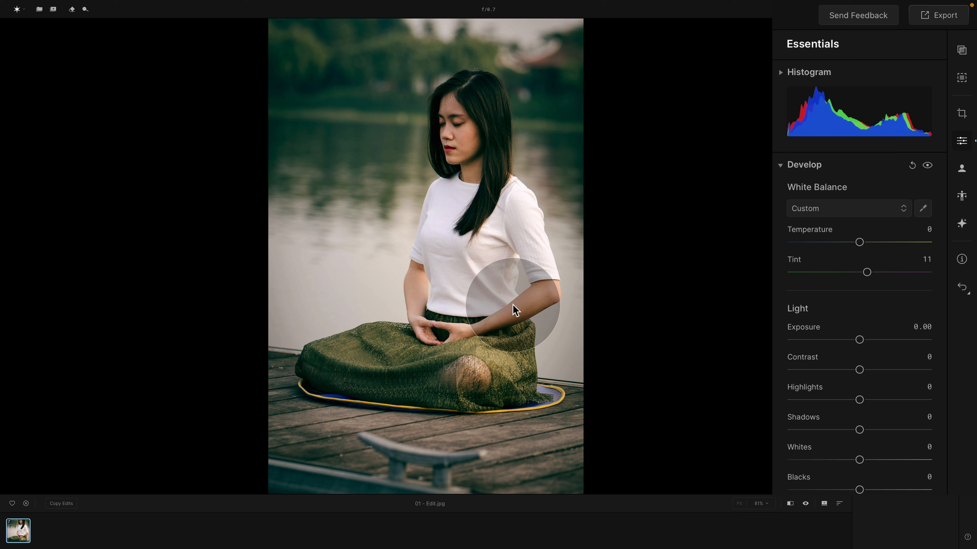
mouse_move(827, 108)
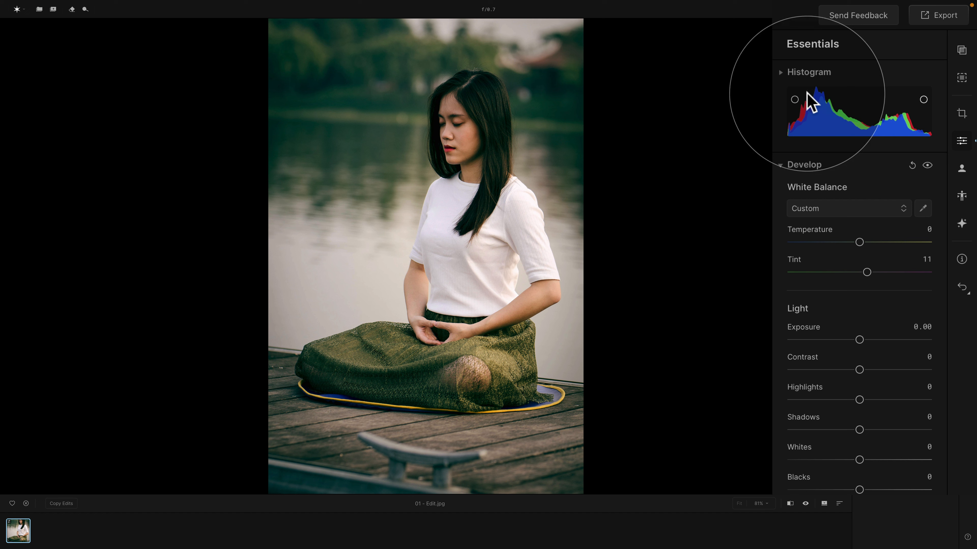
left_click(781, 72)
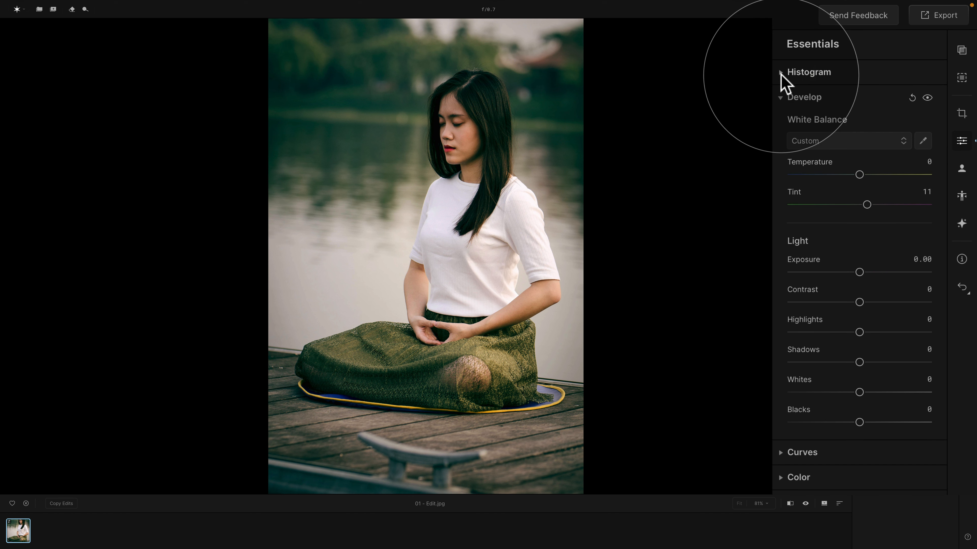
left_click(780, 73)
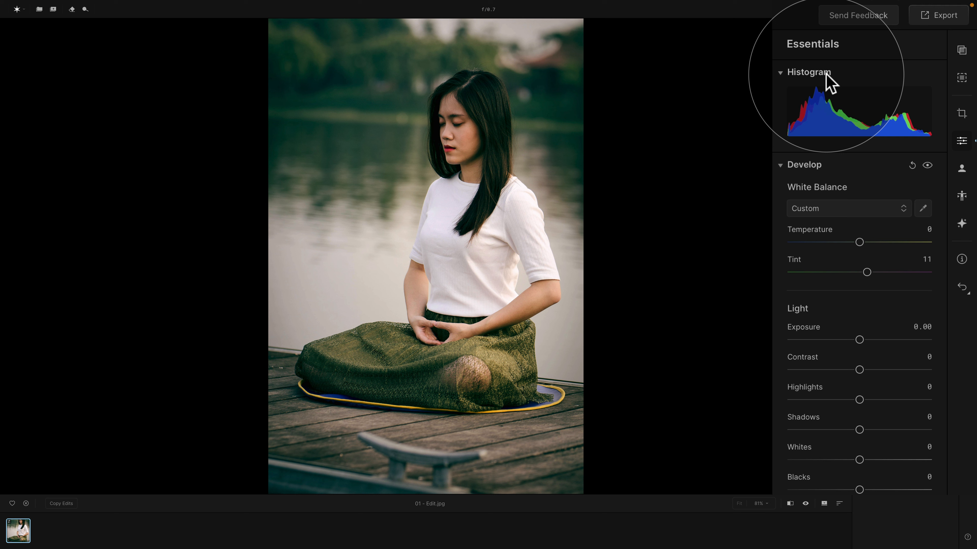
- Cycle the histogram through its individual color channels to the single light-blue graph
left_click(844, 110)
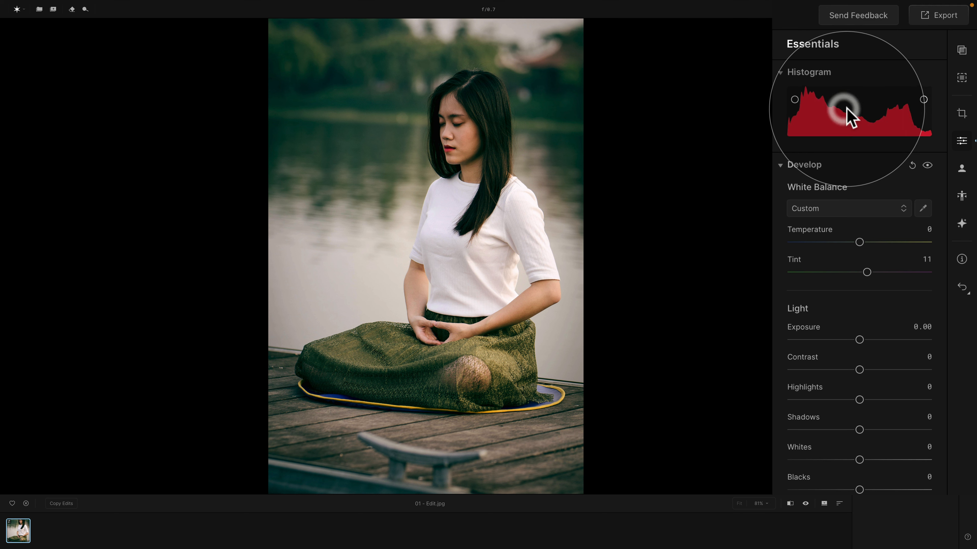
left_click(847, 107)
left_click(849, 107)
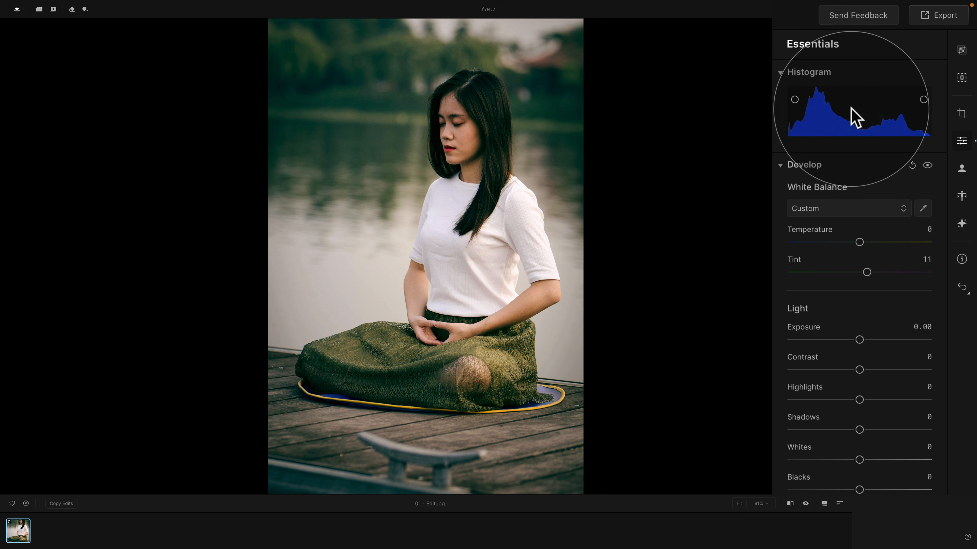
left_click(851, 108)
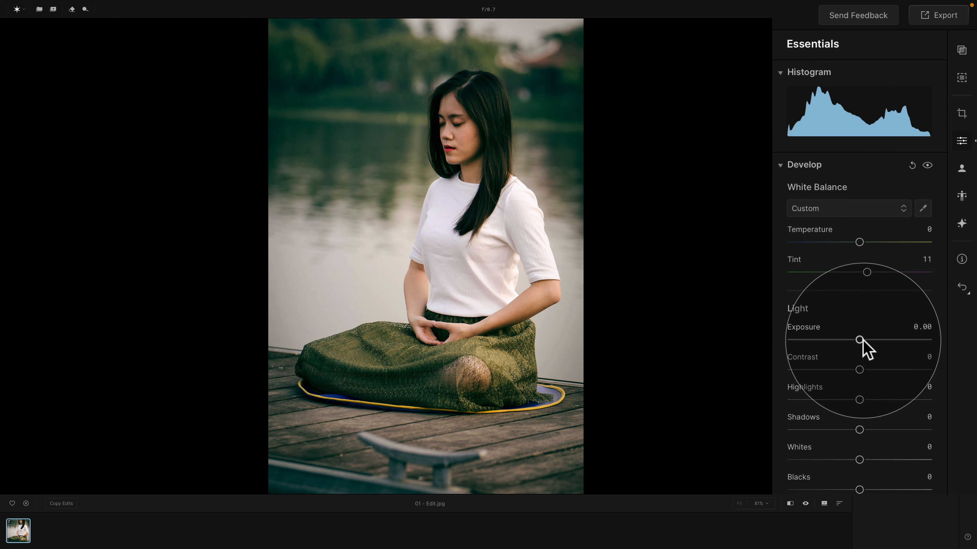
- Brighten the photo by adjusting the exposure to 0.44
left_click_drag(859, 339, 865, 339)
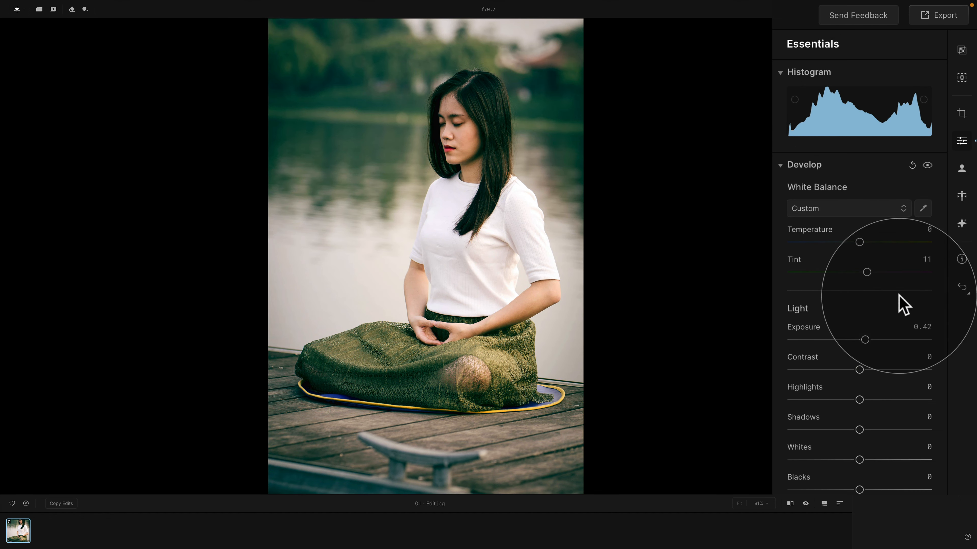
mouse_move(864, 339)
left_mouse_down()
mouse_move(850, 339)
mouse_move(862, 340)
left_mouse_up()
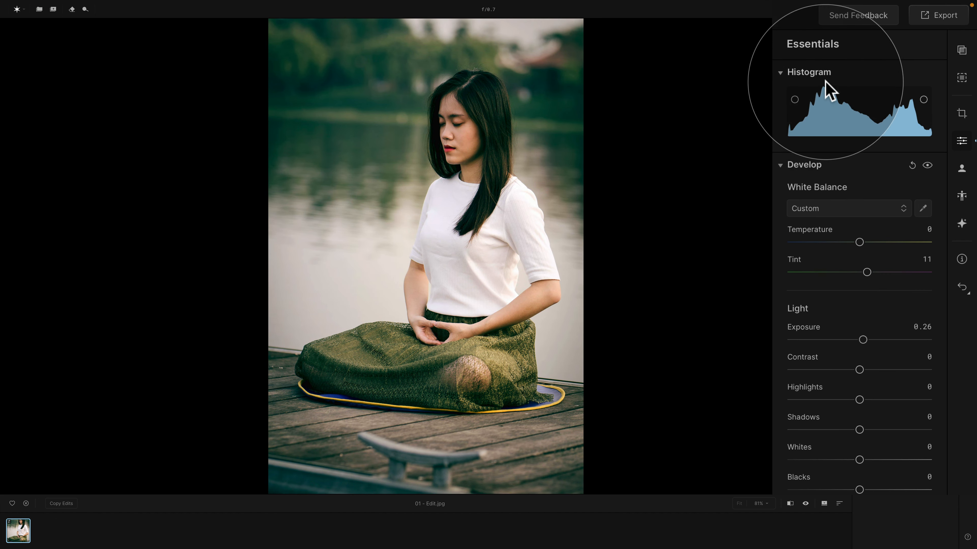
left_click_drag(863, 340, 865, 340)
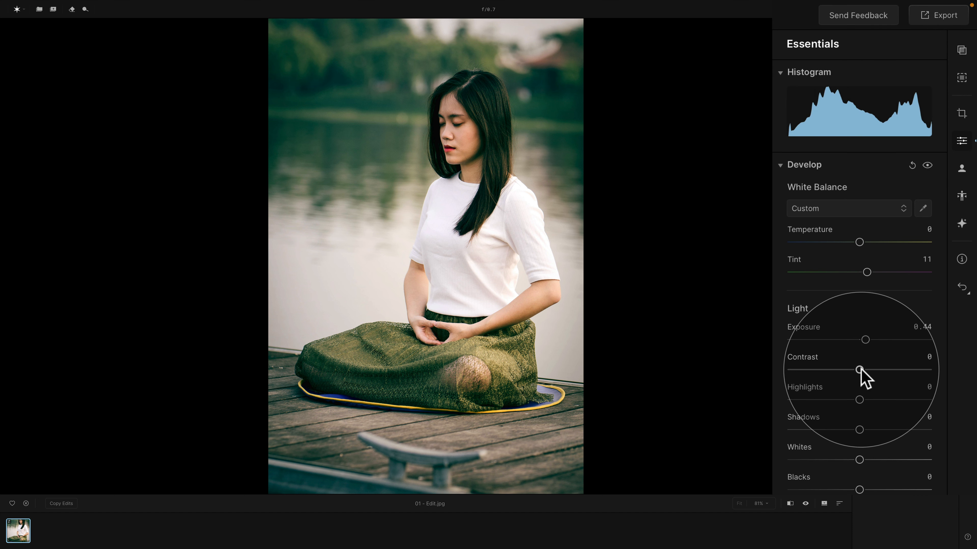
- Try reducing the contrast to -43 and to -79, resetting it to 0 after each test
left_click_drag(860, 370, 830, 369)
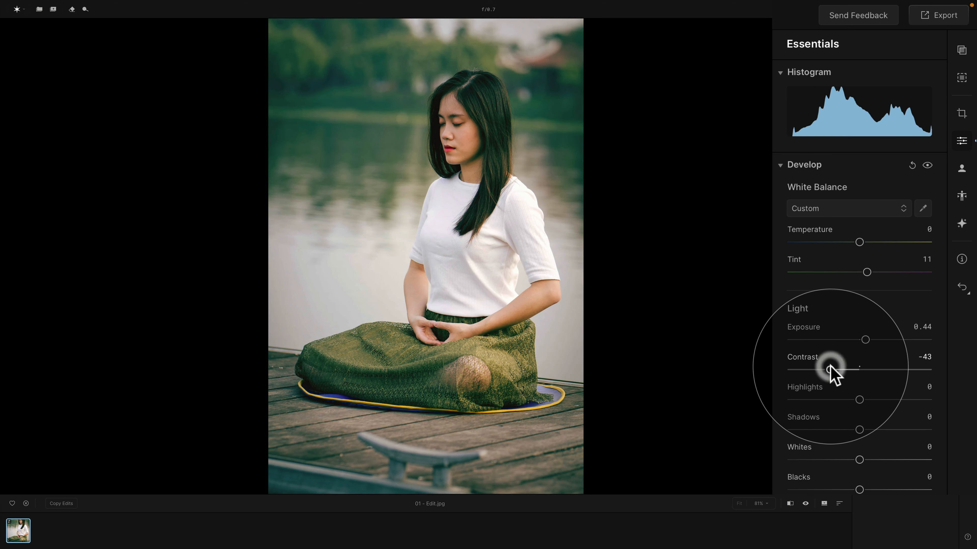
double_click(807, 357)
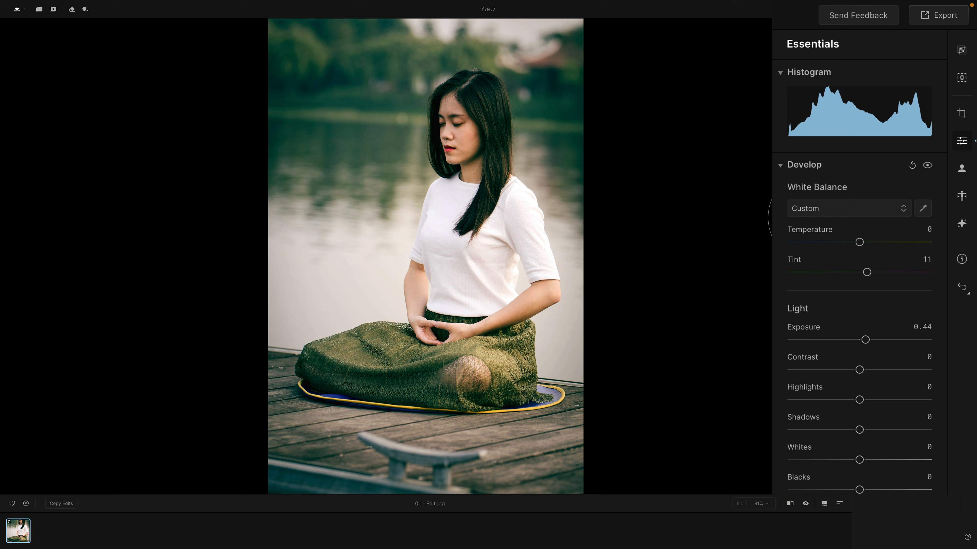
left_click_drag(860, 370, 805, 371)
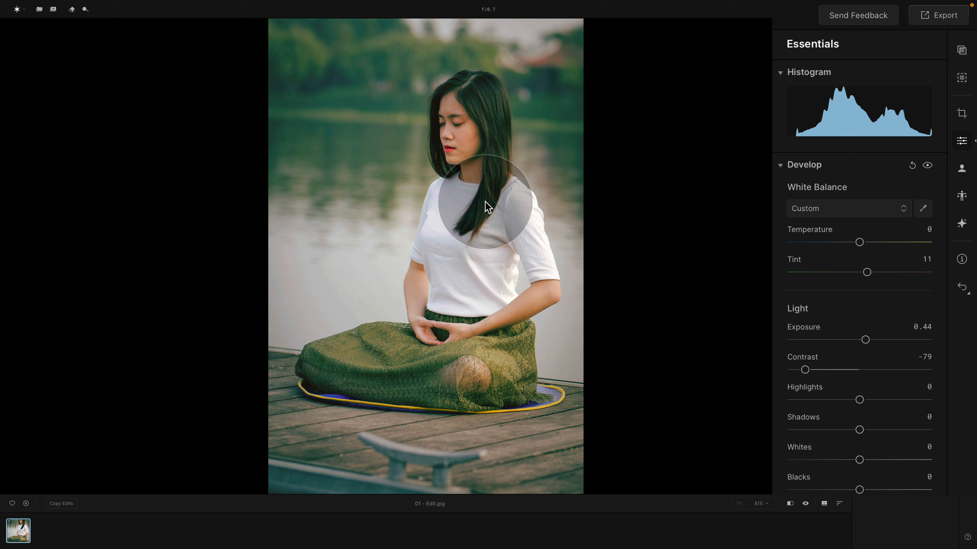
double_click(804, 370)
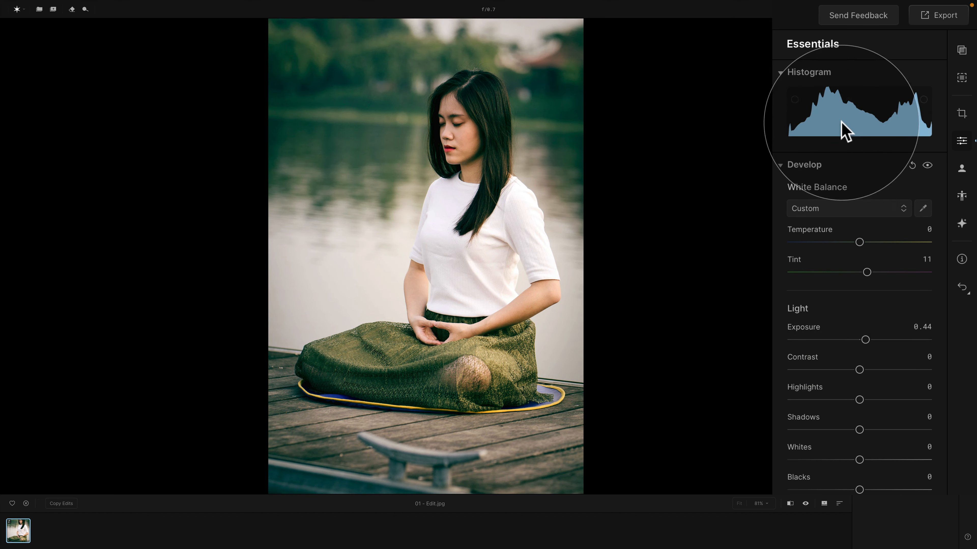
- Test the contrast at 41, and reduce it to a final value of 10
left_click_drag(860, 370, 887, 370)
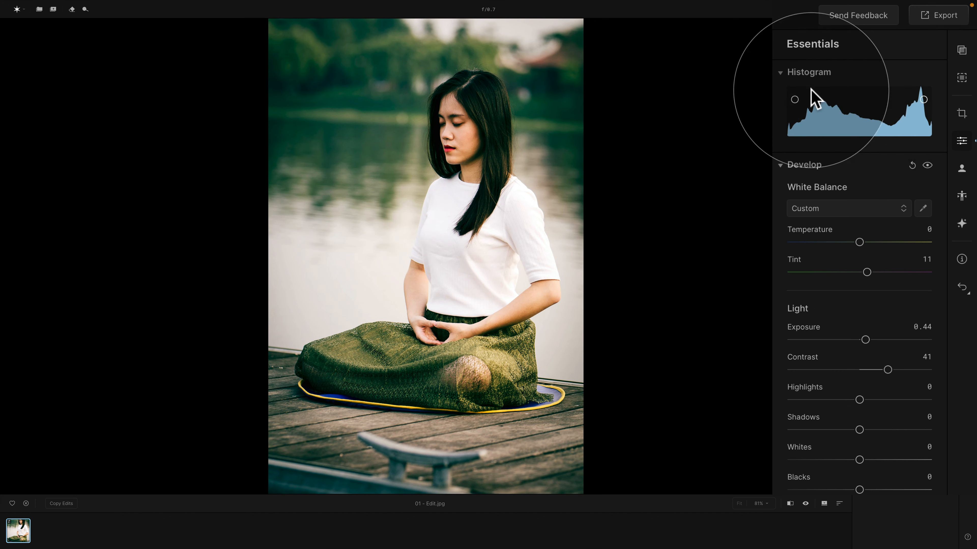
left_click_drag(887, 370, 867, 370)
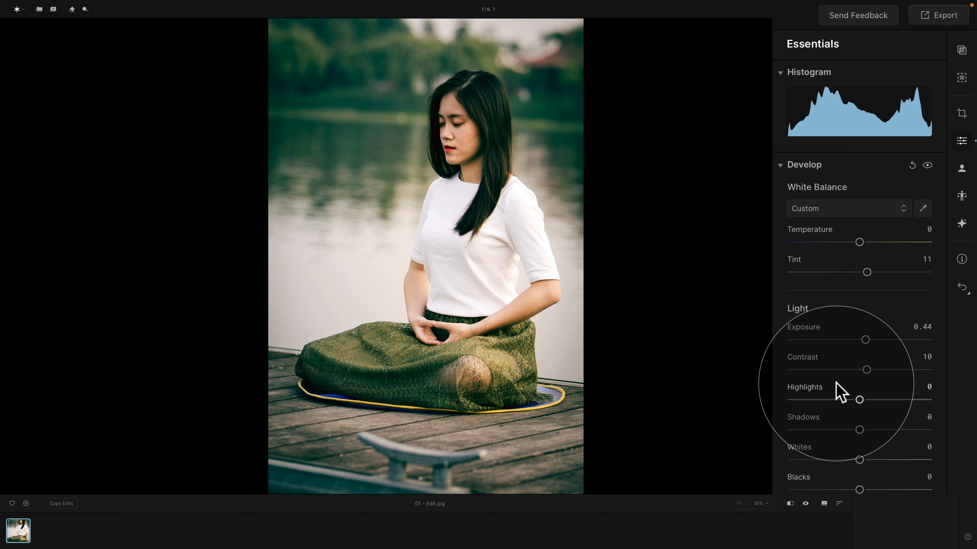
- Show the clipping mask on the photo and recover the blown-out shirt areas by setting the highlights to -24
mouse_move(804, 99)
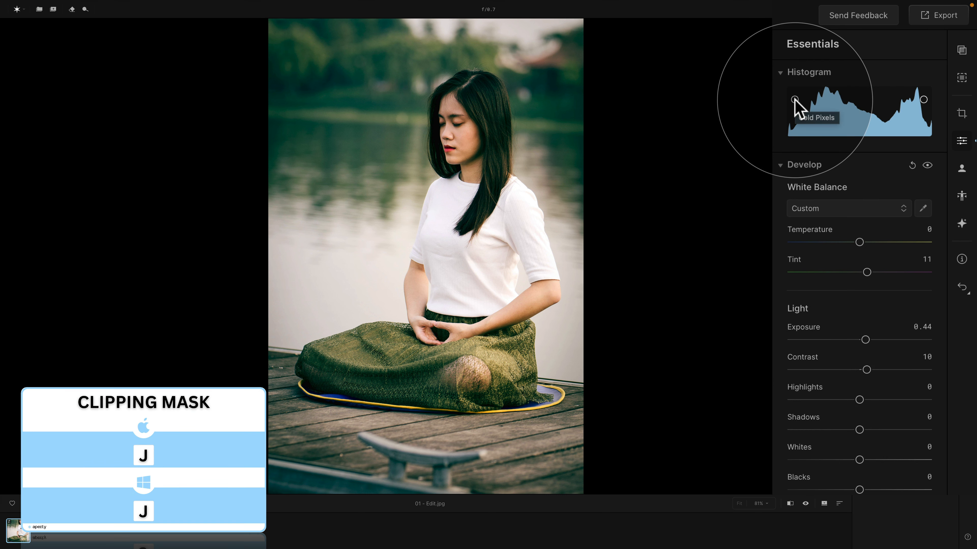
key("j")
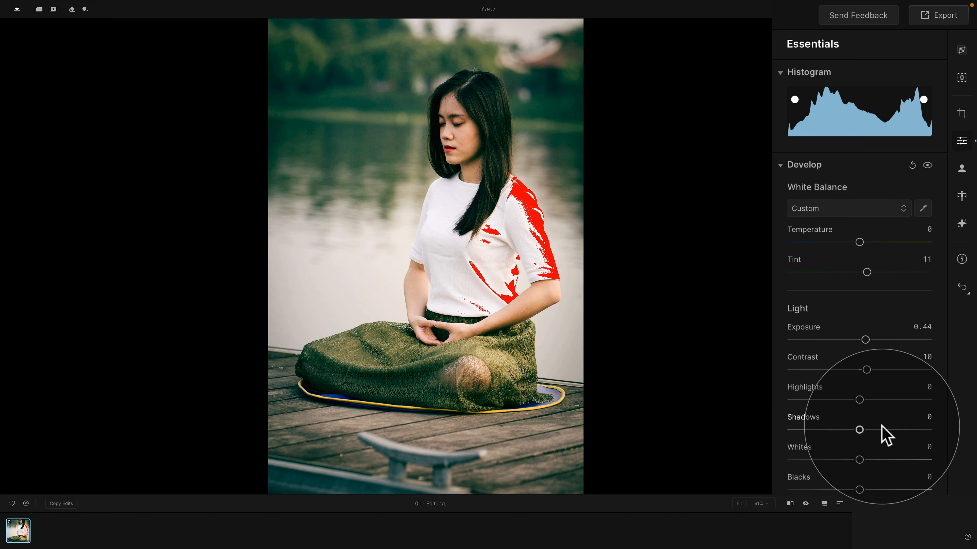
left_click_drag(859, 399, 844, 400)
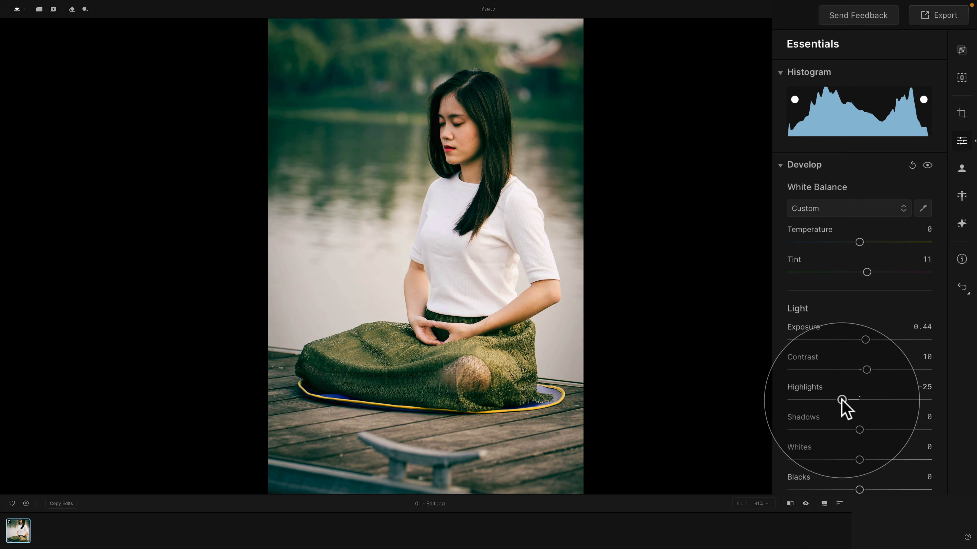
left_click_drag(843, 401, 902, 413)
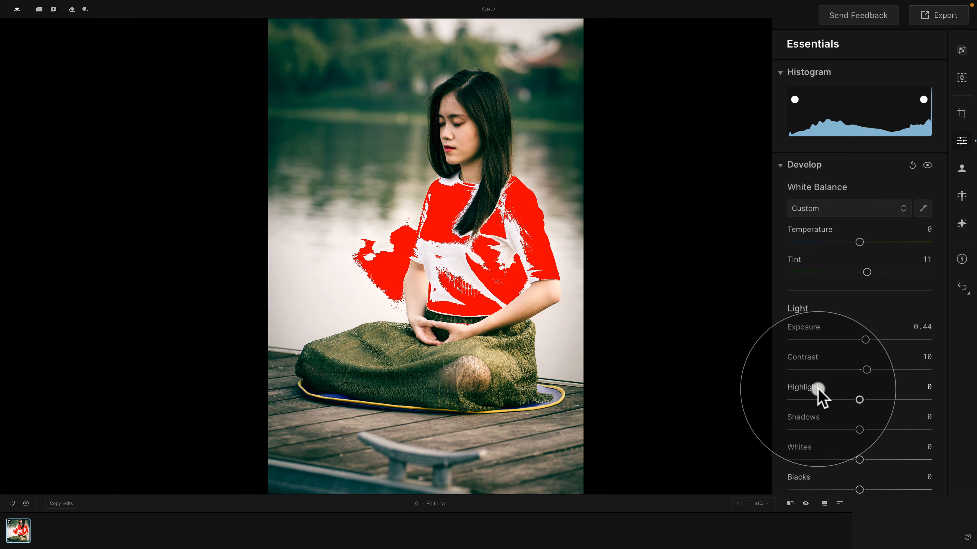
double_click(818, 389)
left_click_drag(860, 400, 843, 400)
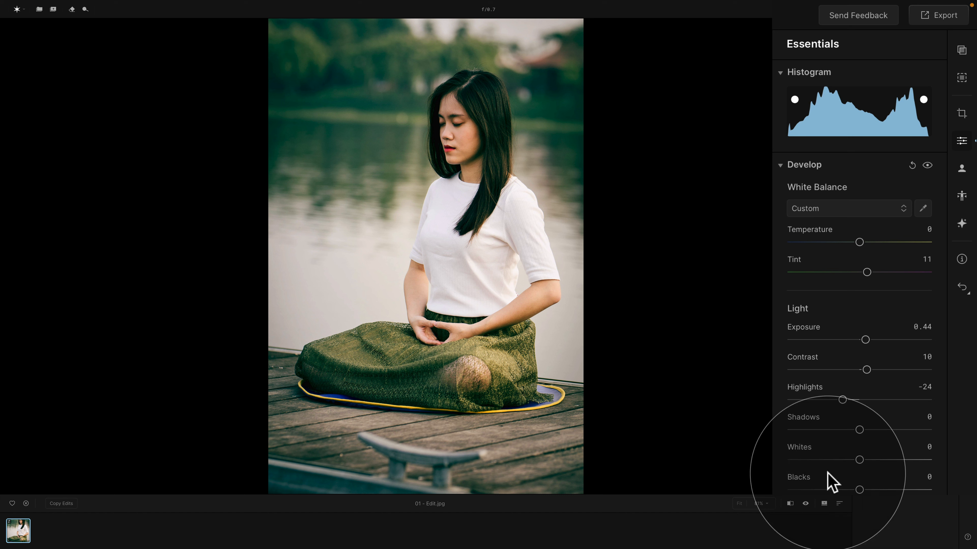
- Try lowering both the blacks and the shadows to -100 to examine shadow clipping, and reset both to 0
left_click_drag(859, 490, 791, 490)
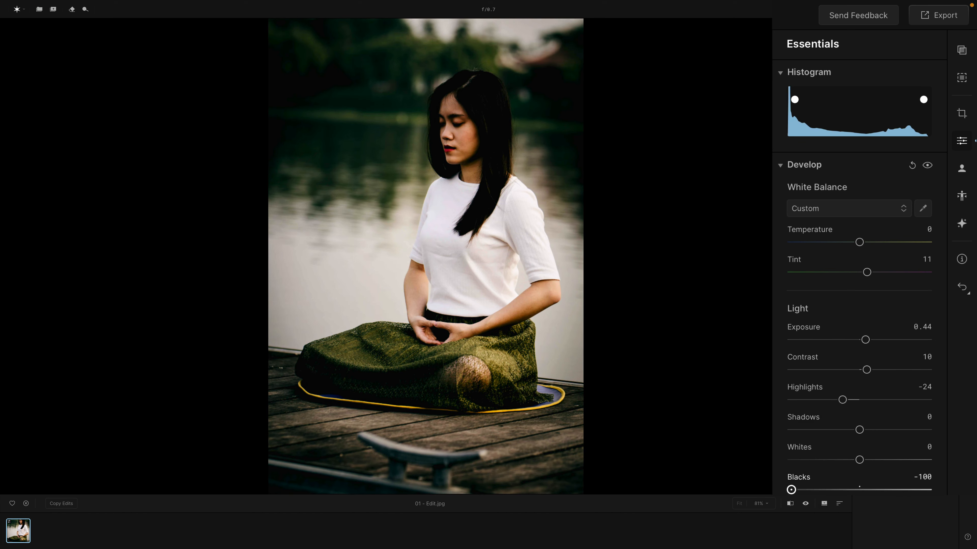
left_click_drag(860, 433, 791, 431)
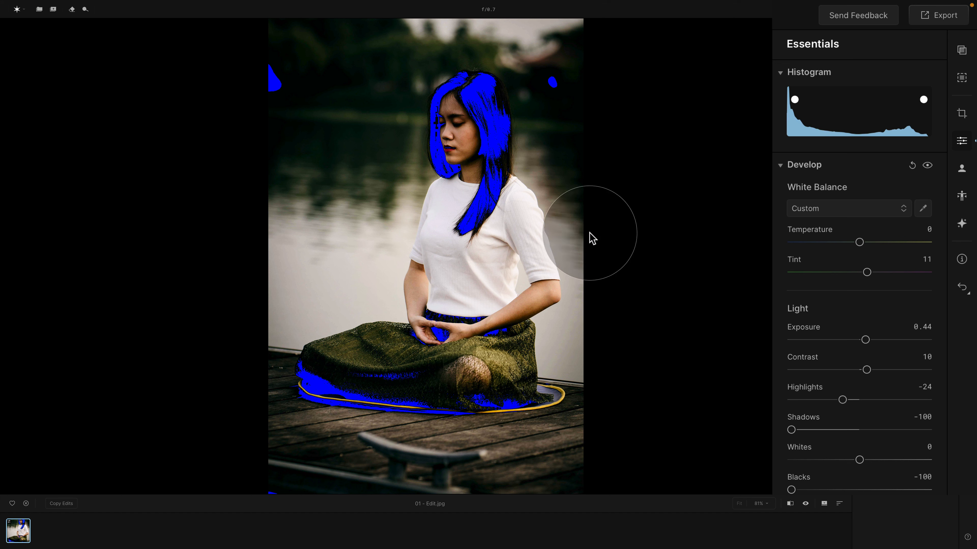
double_click(812, 418)
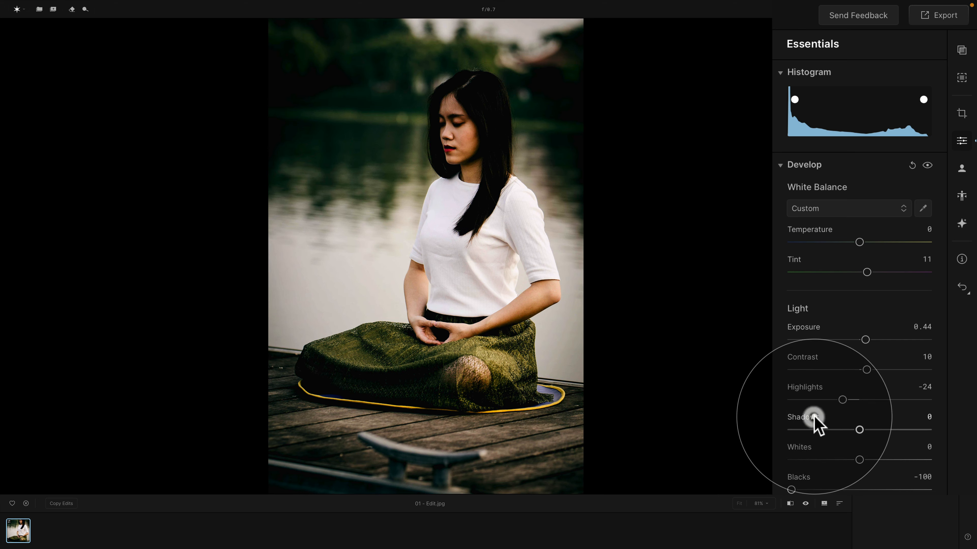
double_click(803, 478)
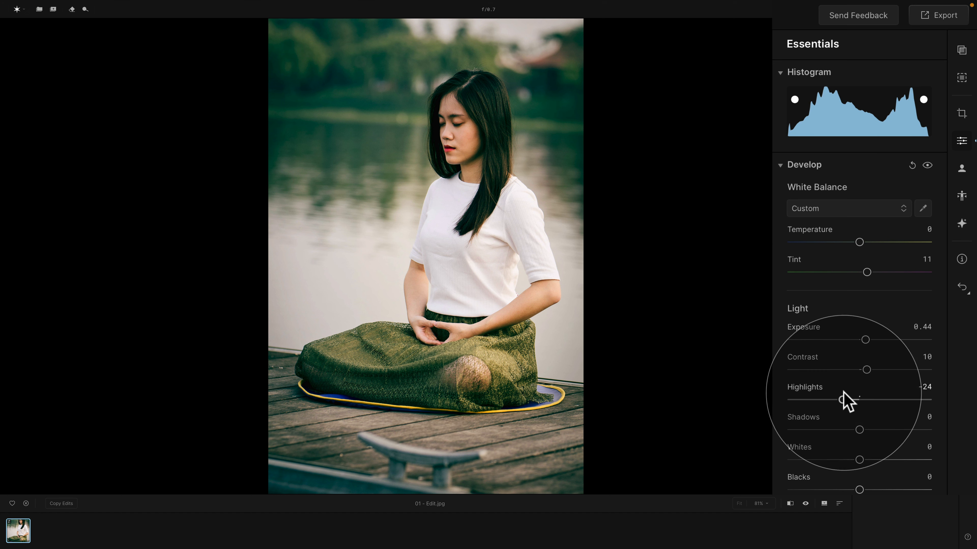
- Raise the shadows to 10, test the whites at 13 and -22, and set the whites to 5
left_click_drag(862, 429, 870, 431)
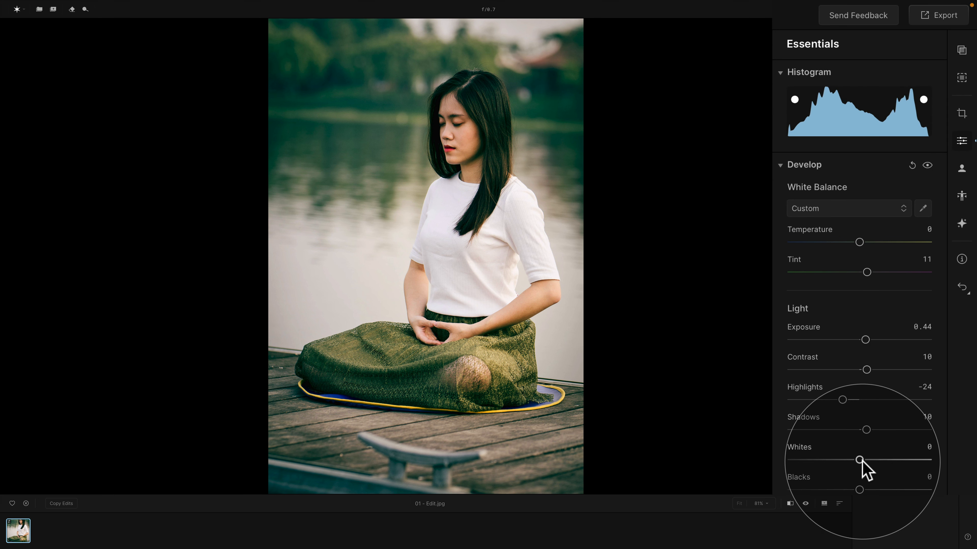
left_click_drag(860, 461, 869, 461)
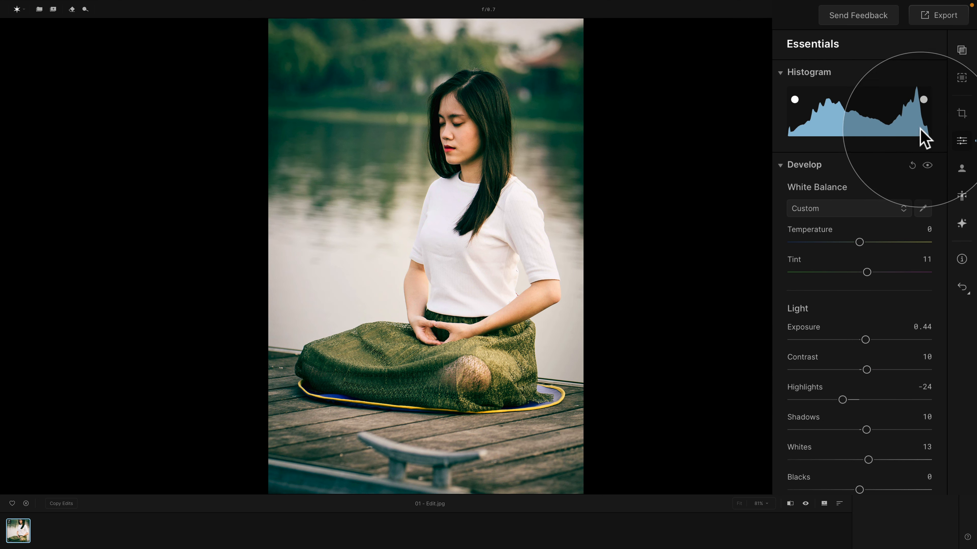
left_click_drag(867, 460, 843, 459)
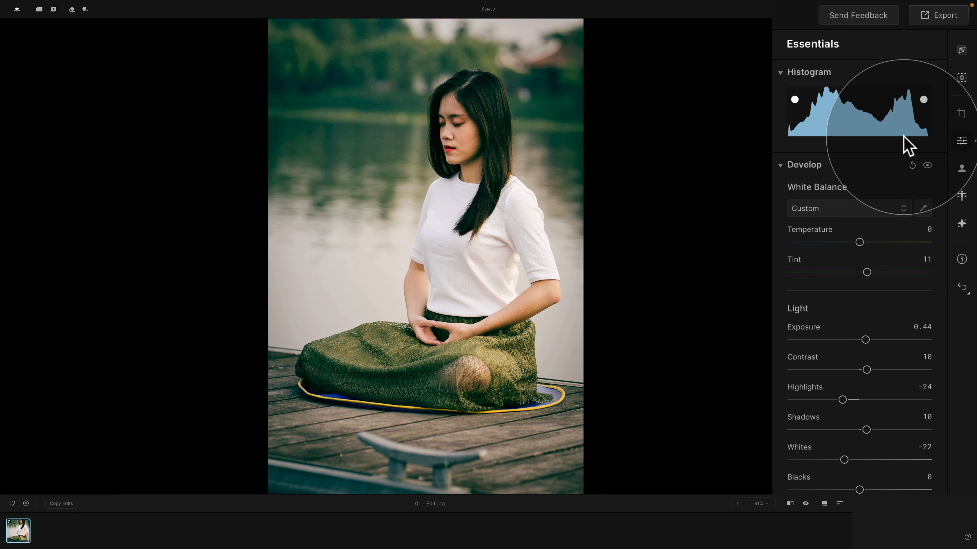
double_click(801, 447)
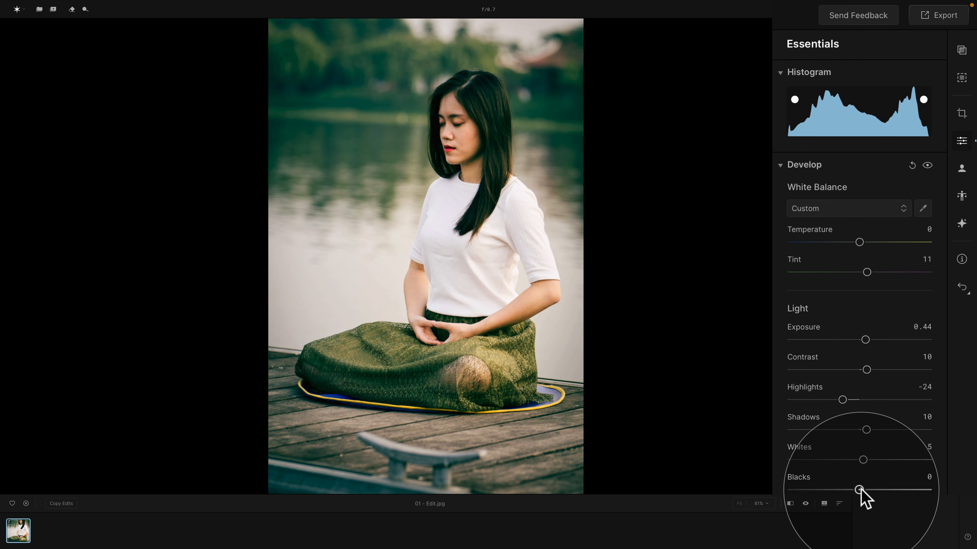
- Test the blacks at -22 and 48, and deepen them to a final value of -20
left_click_drag(859, 490, 842, 490)
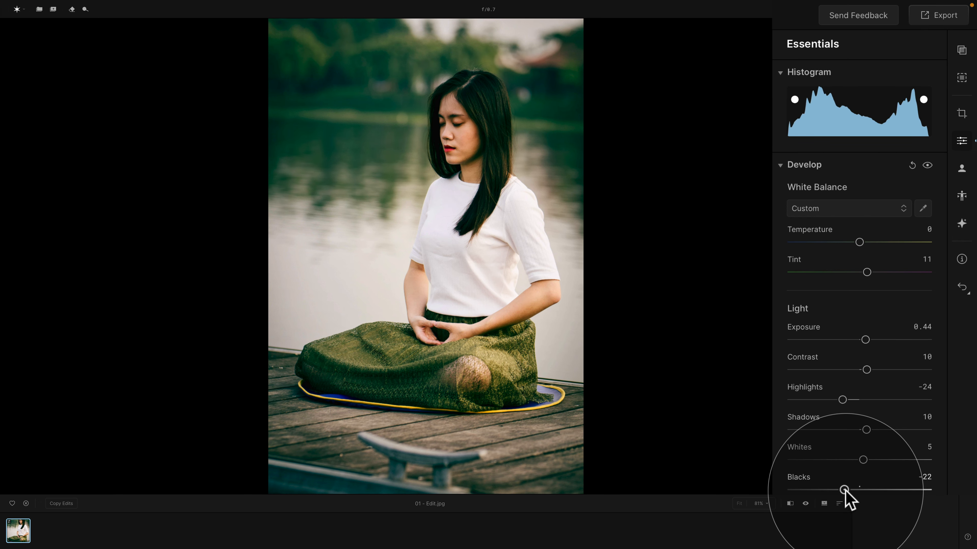
left_click_drag(844, 490, 892, 490)
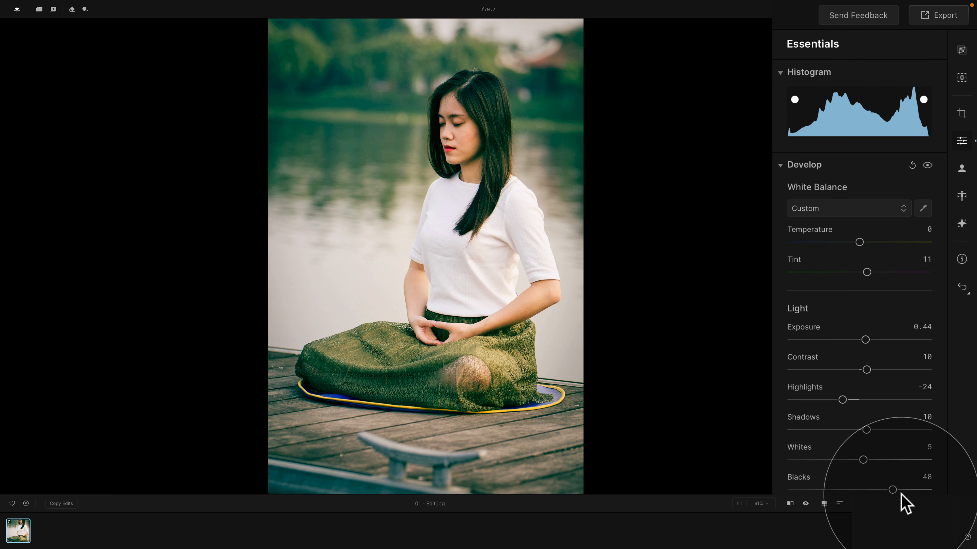
left_click_drag(892, 490, 844, 490)
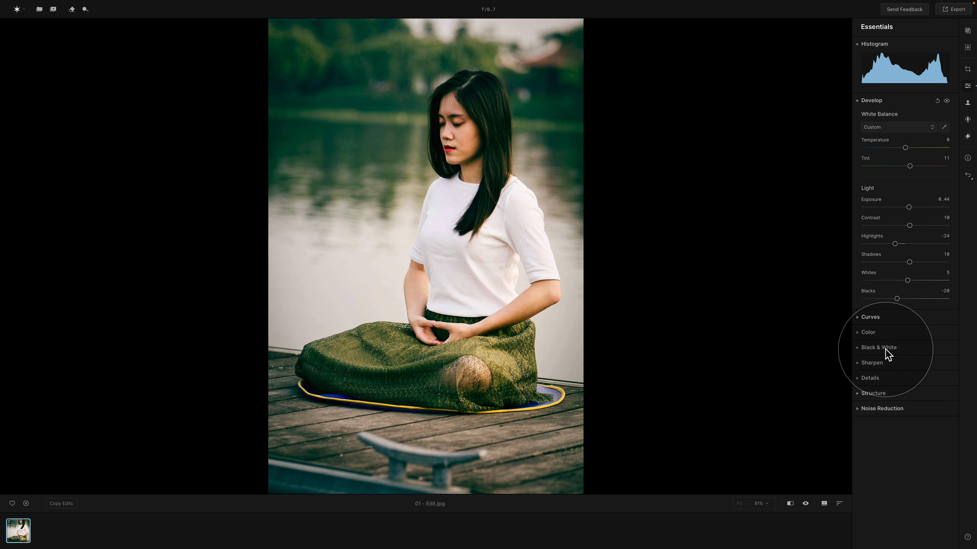
- Expand the Color adjustments and check the HSL mode choices, keeping Hue selected
left_click(871, 332)
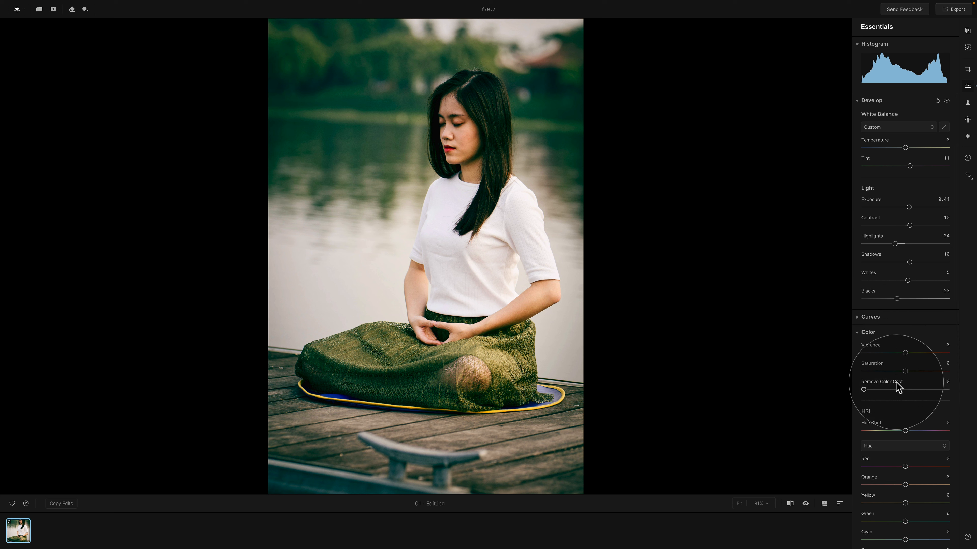
scroll(911, 417, "down", 3)
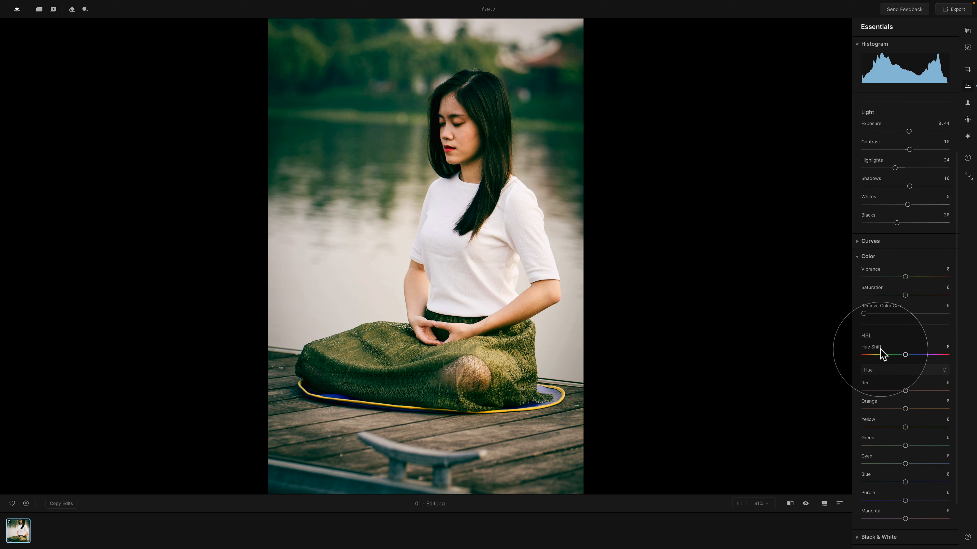
left_click(882, 371)
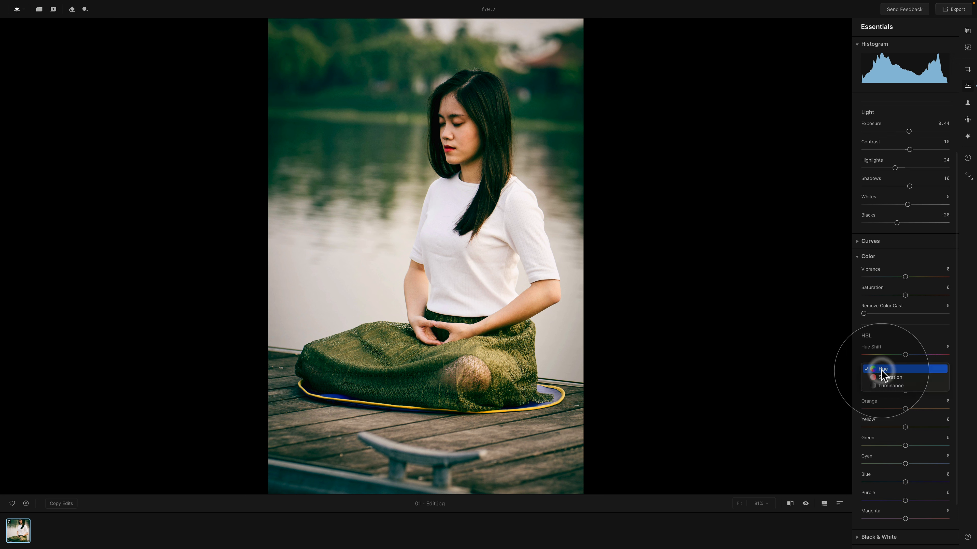
left_click(904, 369)
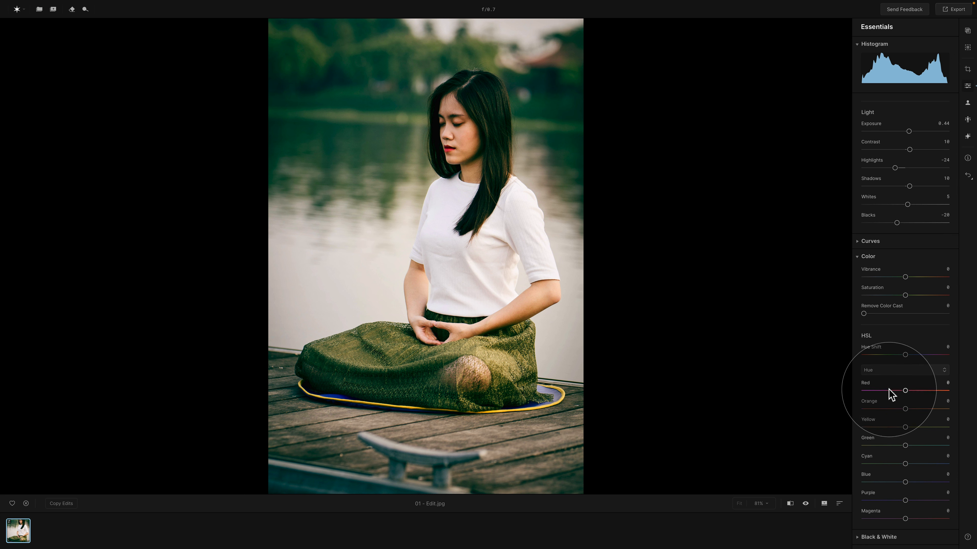